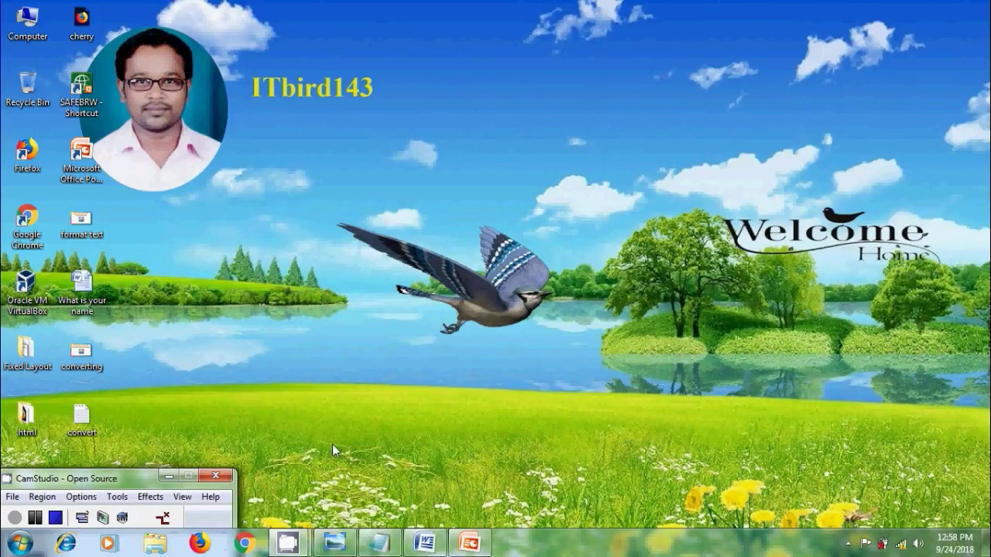
click(335, 543)
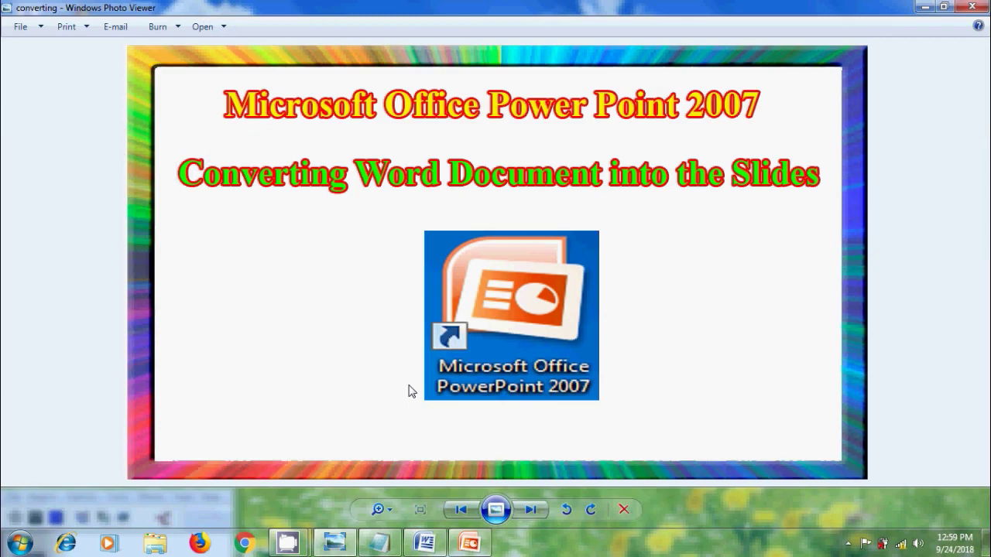
click(474, 546)
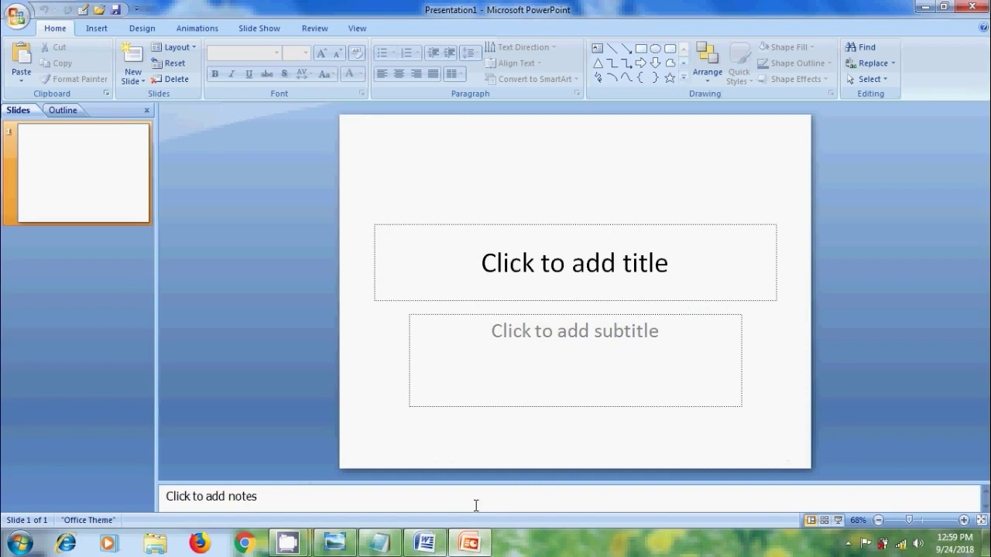
- Switch to Word and copy the entire question list in the "What is your name" document
click(418, 543)
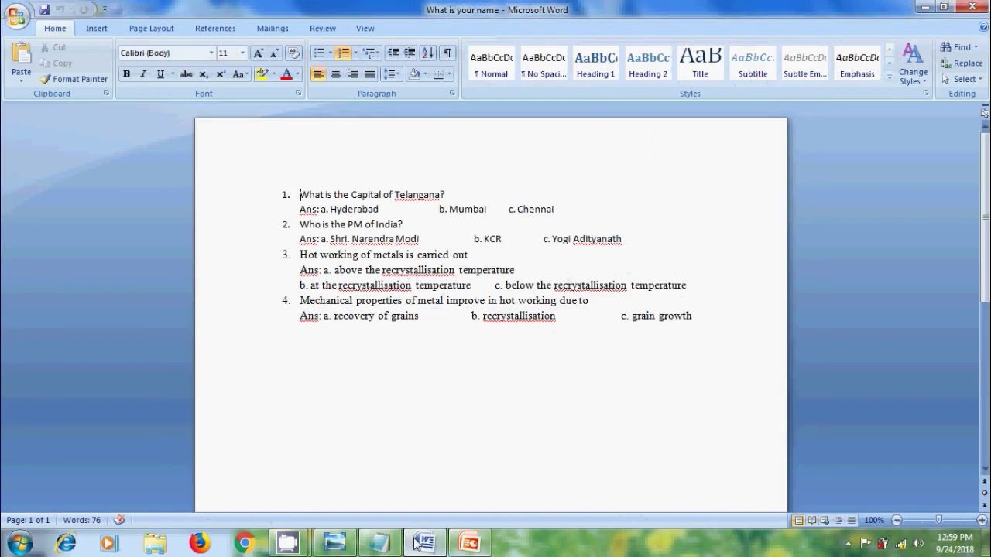
click(598, 448)
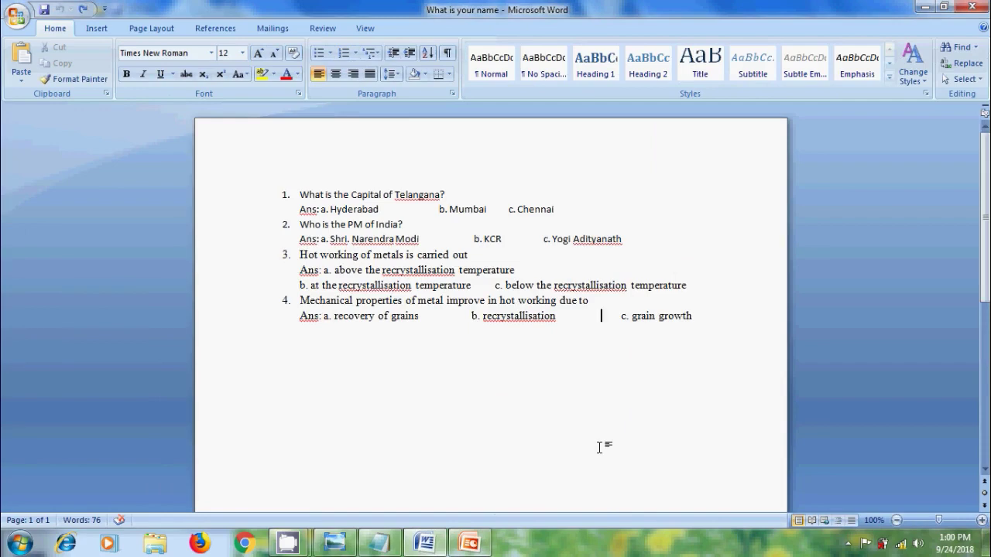
key(ctrl+a)
key(ctrl+c)
- Switch to PowerPoint, add a new slide after the title slide and paste the copied questions into its content area
click(470, 544)
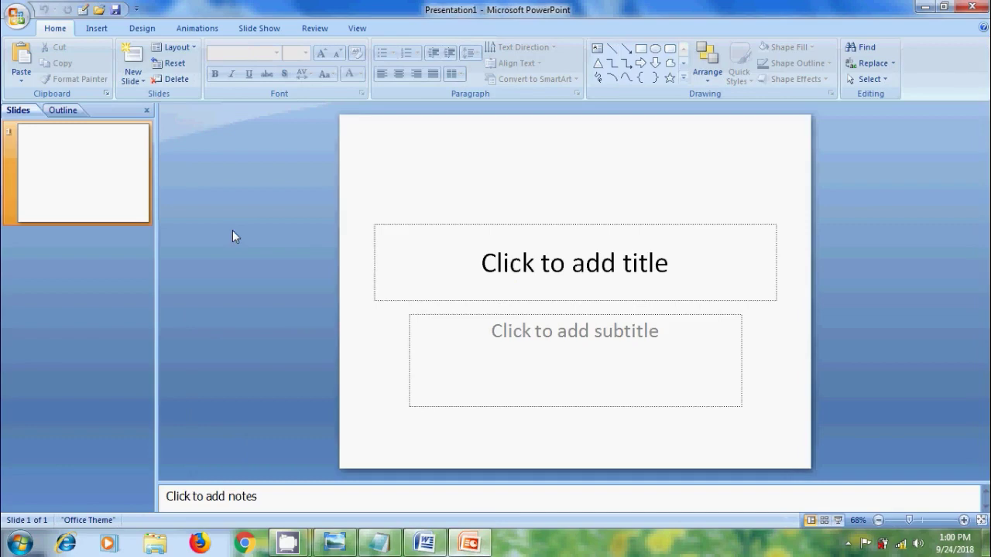
click(132, 65)
click(21, 54)
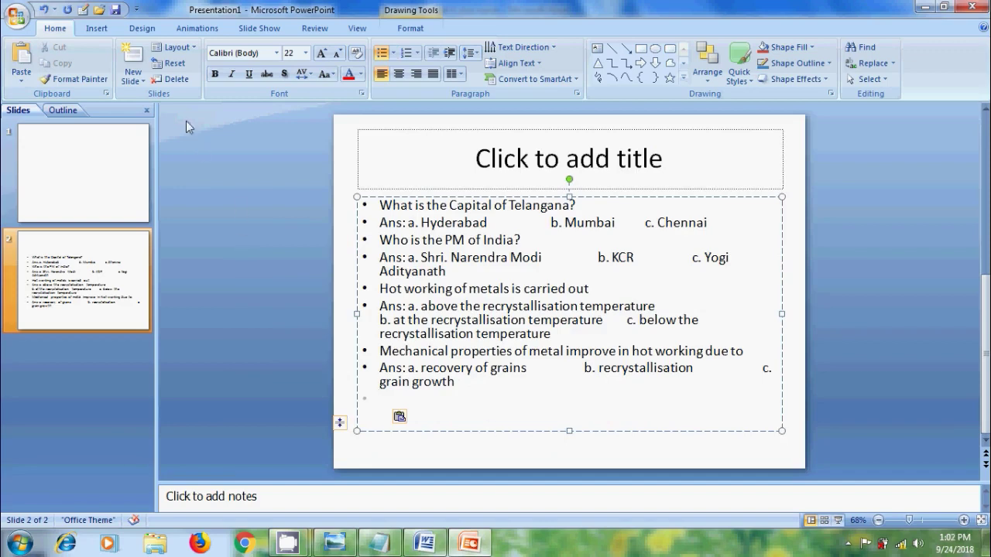
- Close the "What is your name" document in Word and return to PowerPoint
click(142, 81)
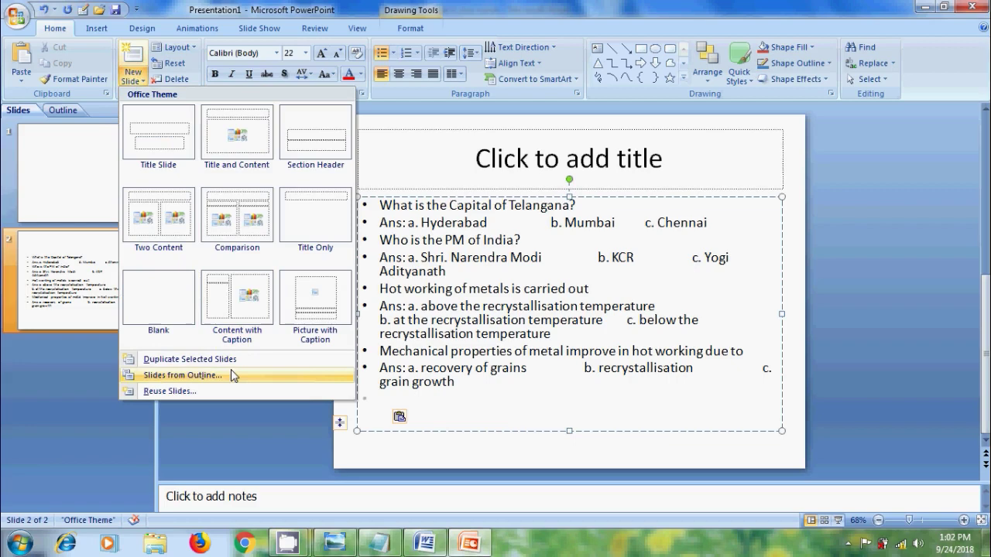
click(425, 543)
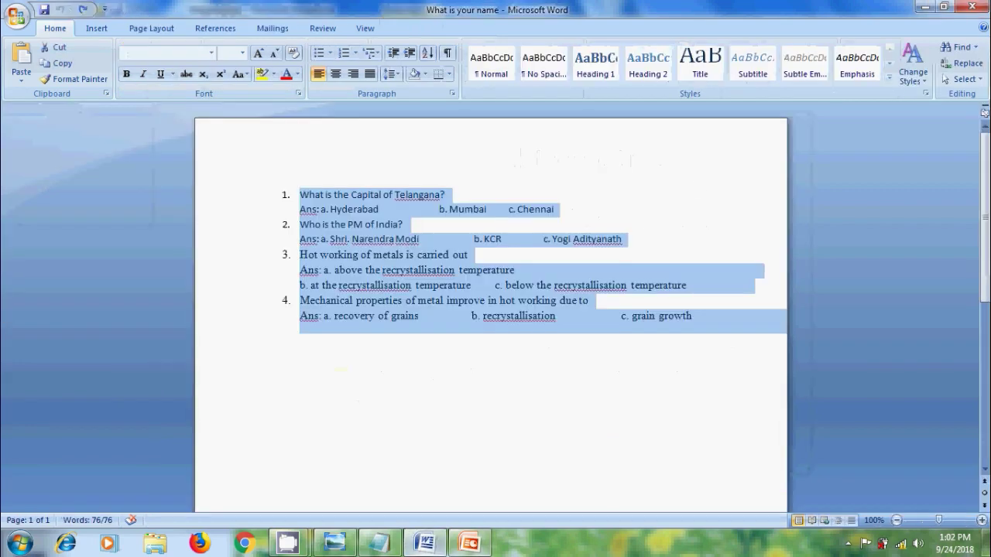
click(974, 7)
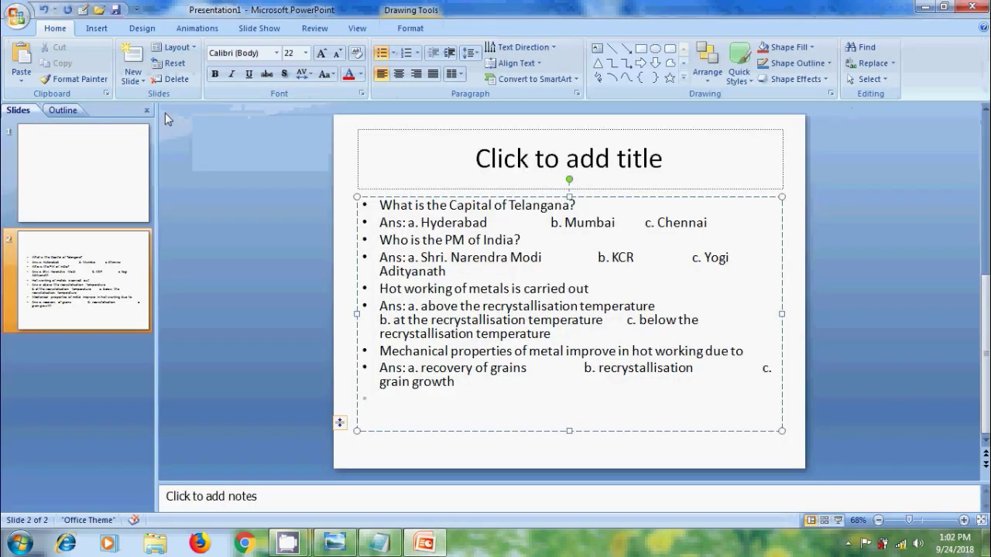
- Insert slides from outline using the Desktop document "What is your name"
click(138, 82)
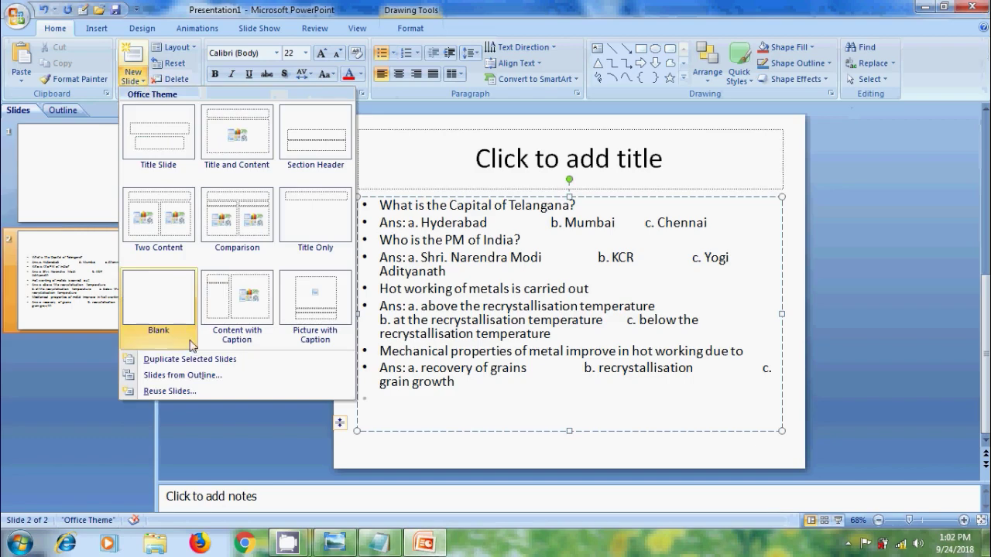
click(221, 377)
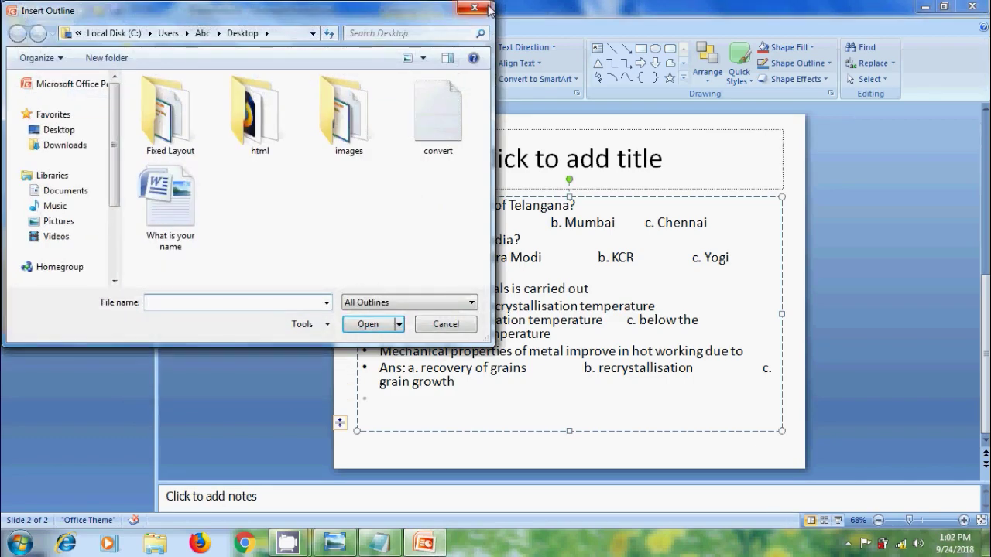
click(66, 130)
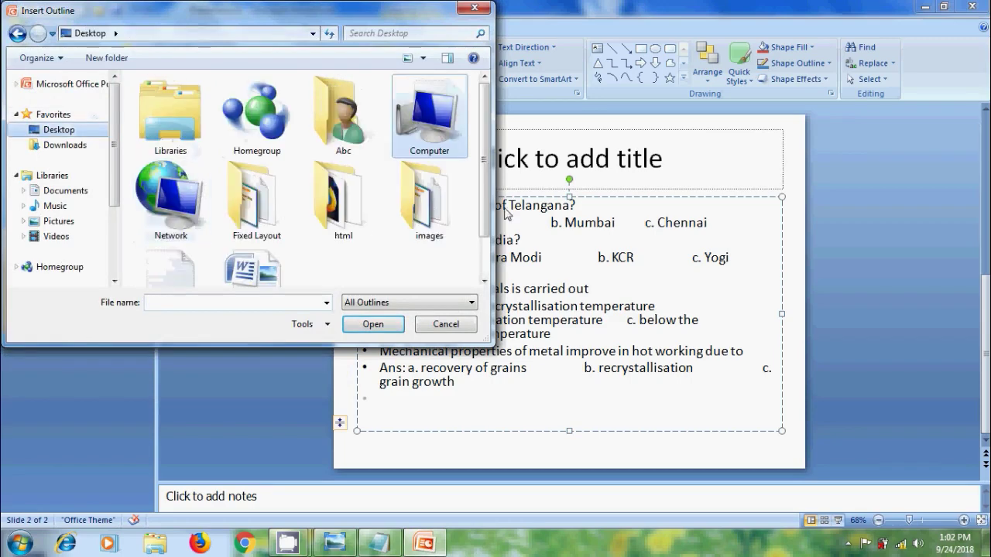
scroll(484, 197, down, 2)
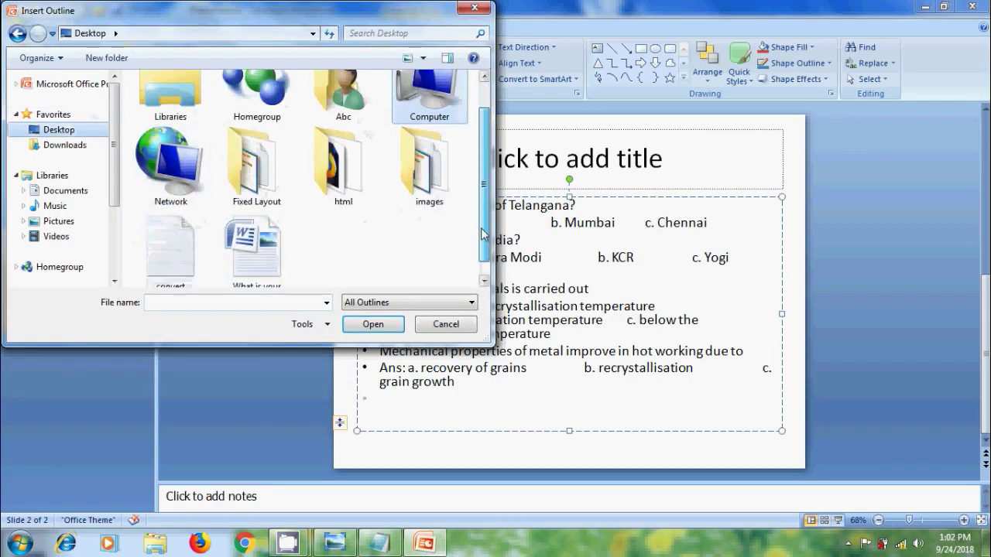
click(282, 258)
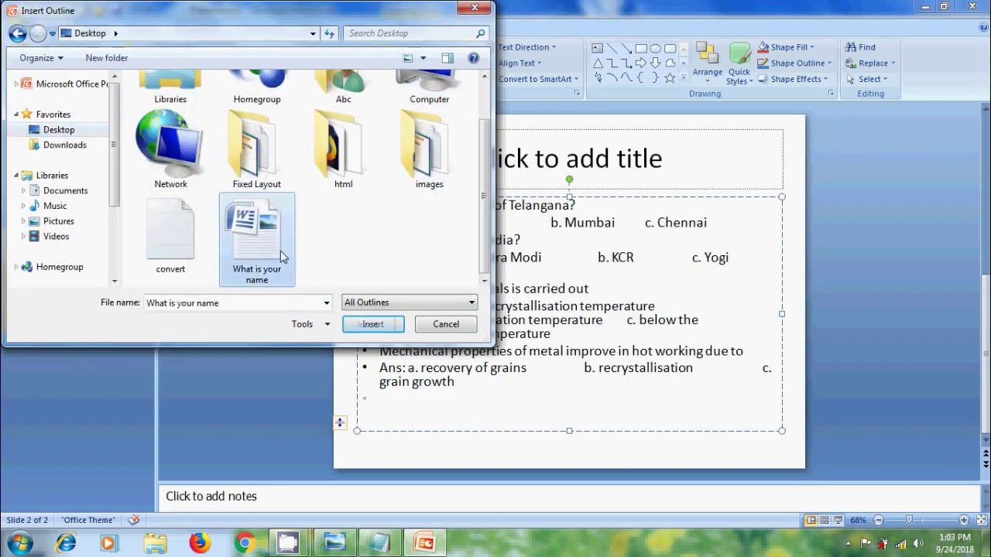
click(373, 324)
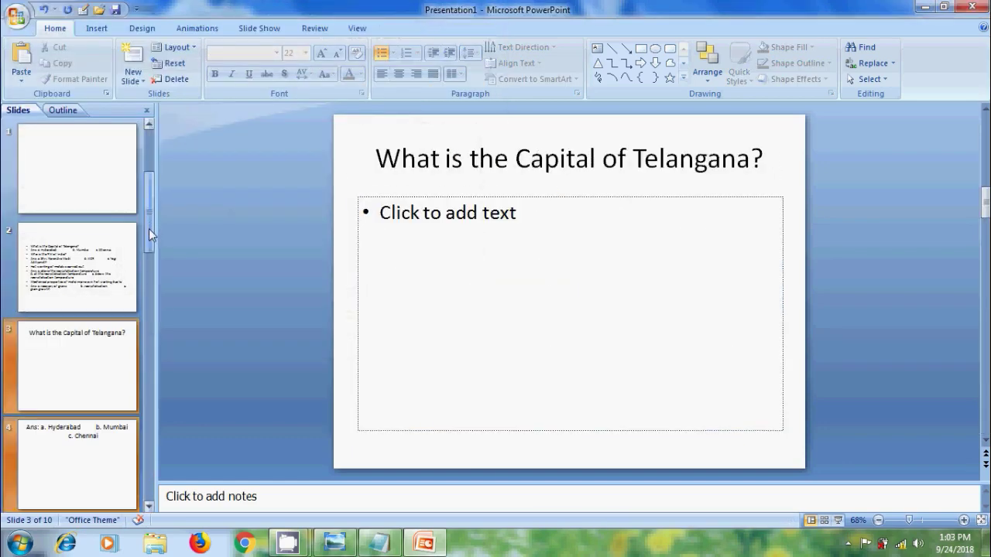
- Look through the inserted slides 4 to 7 to check how the questions and answers were split up
scroll(148, 228, down, 1)
click(88, 354)
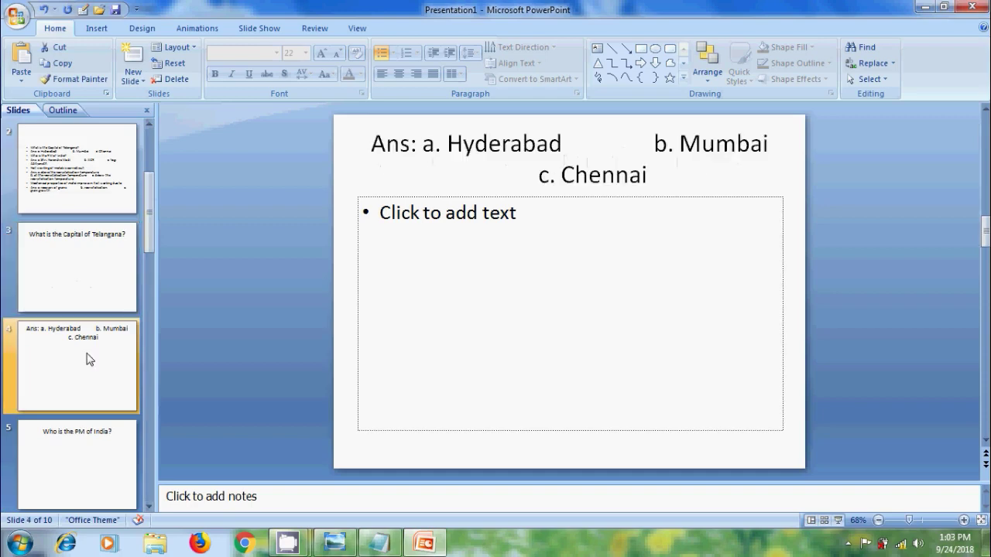
click(98, 450)
click(149, 507)
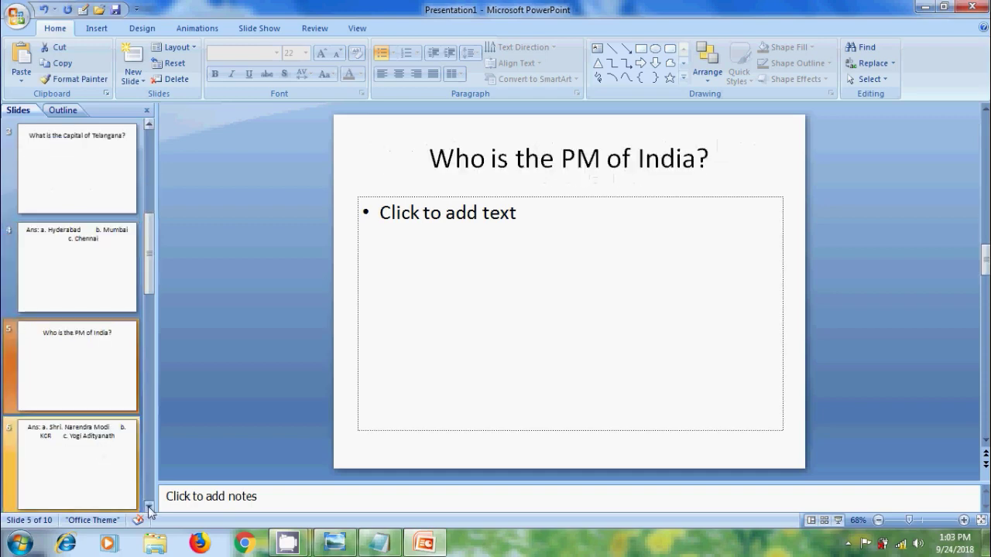
click(126, 484)
click(149, 507)
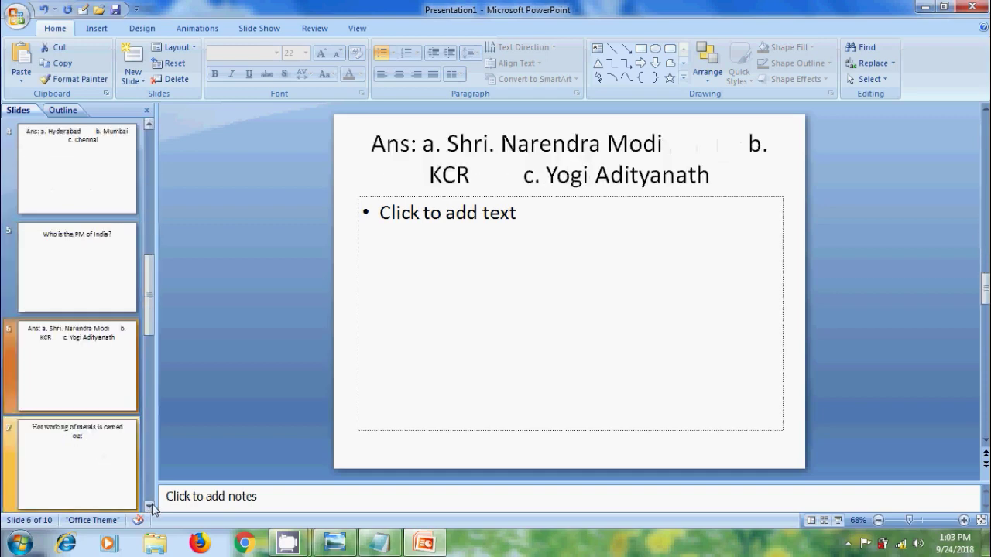
click(129, 491)
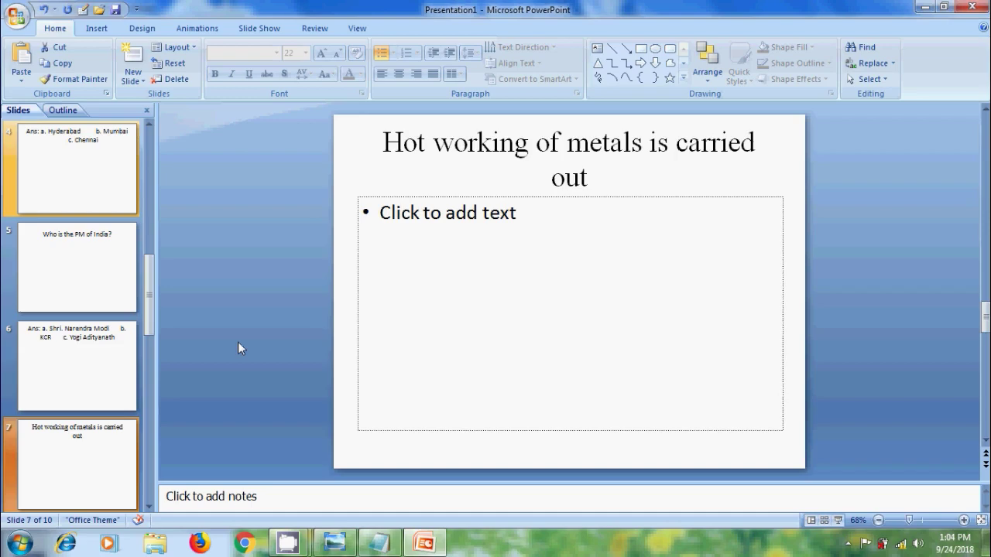
- Start Microsoft Office Word 2007 with a blank document and switch it to Outline view
click(20, 542)
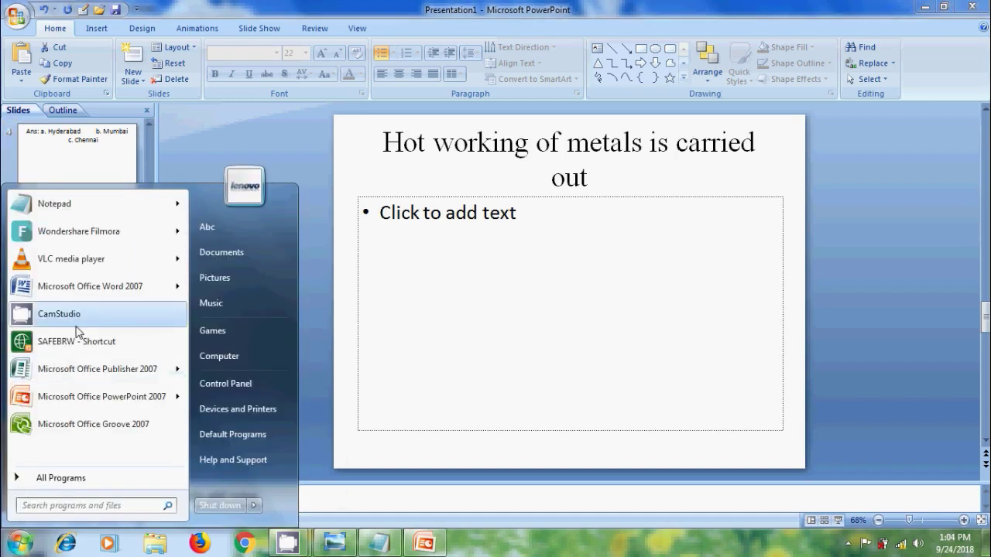
click(101, 291)
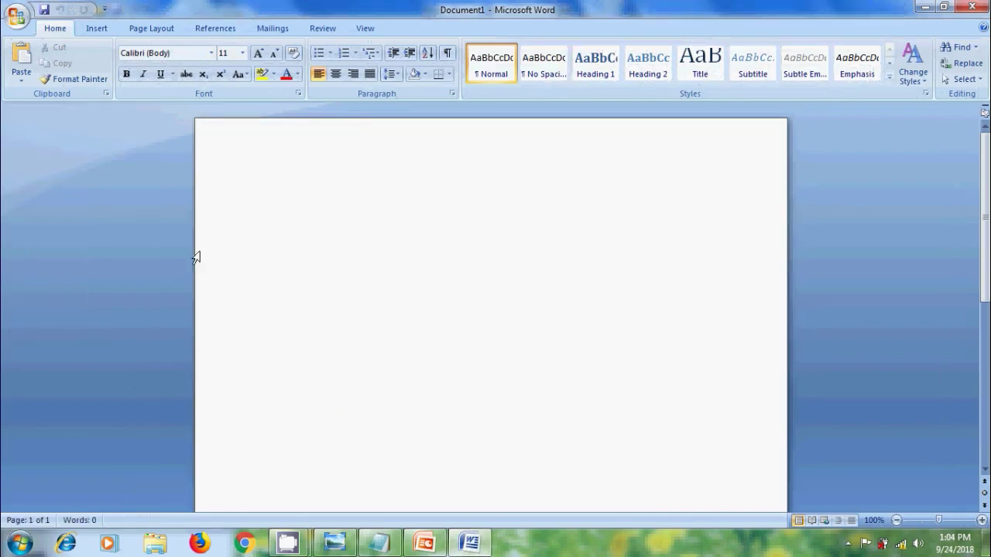
click(372, 29)
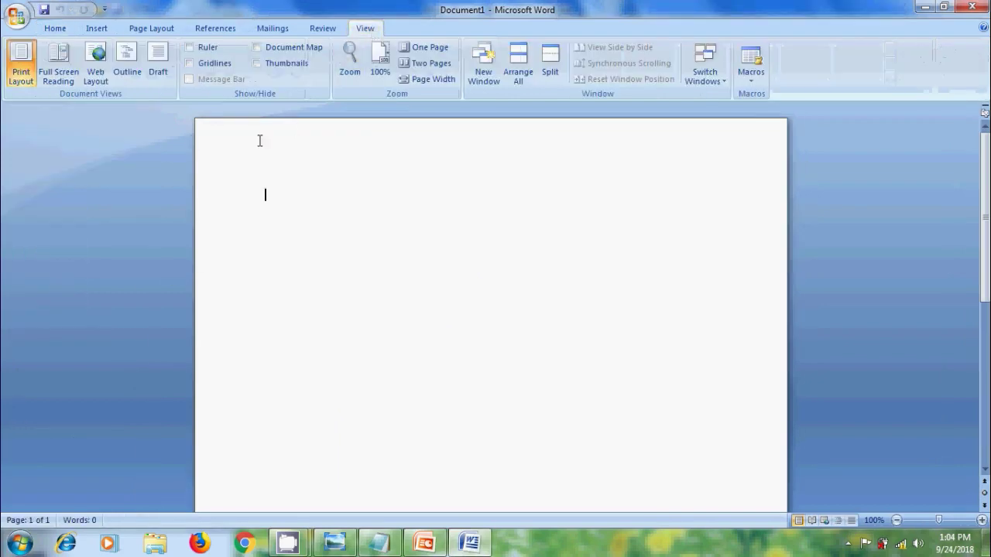
click(140, 63)
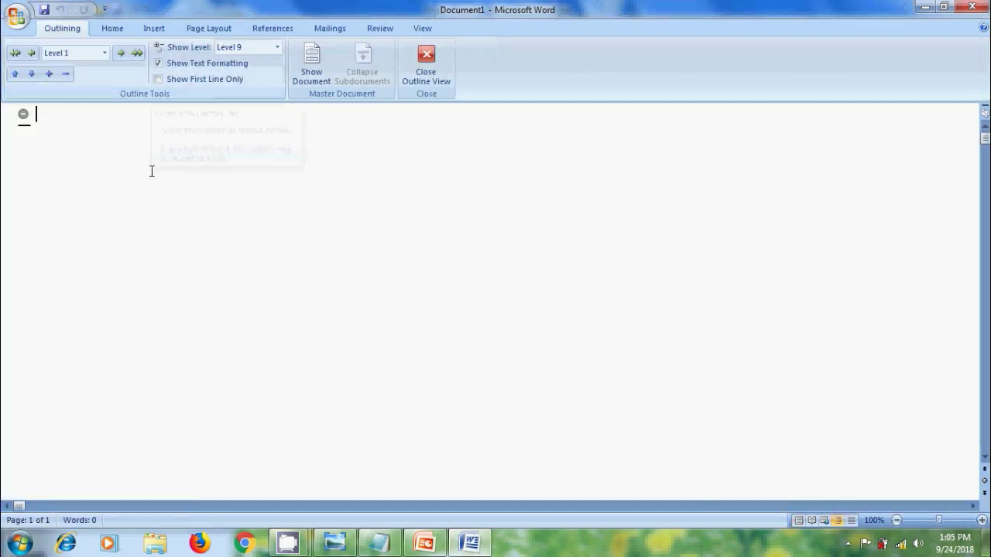
- Enter the four quiz questions, starting with "What is the Capital of Telangana?", at Level 1, with their a, b and c answers at Level 2
text(What is the Capital of Telangana?)
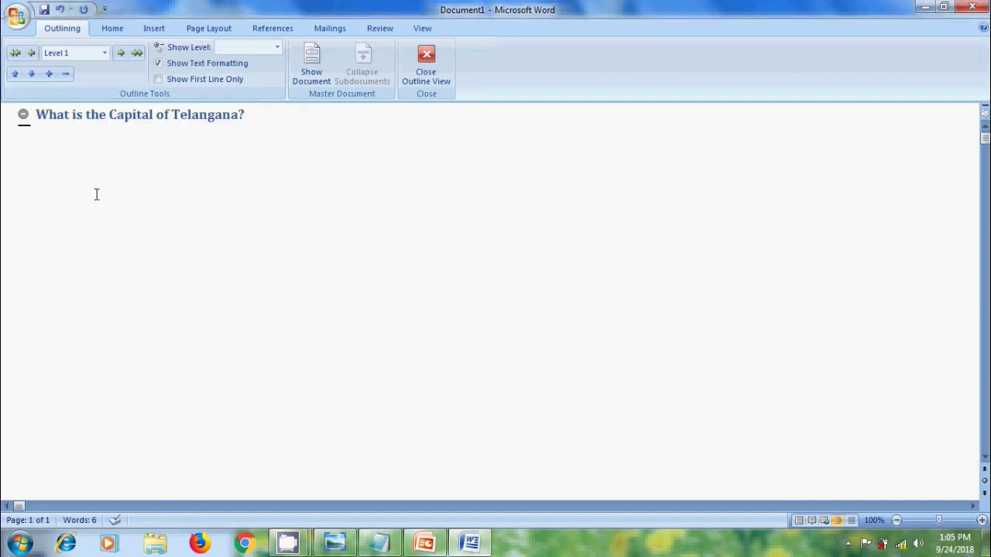
key(Return)
key(Tab)
text(Ans: a. Hyderabad 	b. Mumbai 	c. Chennai)
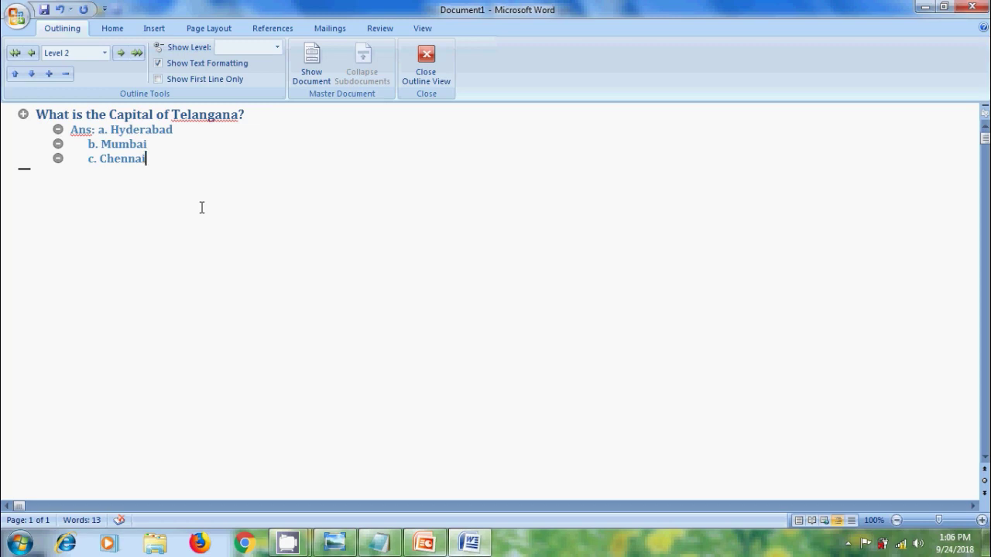
key(Return)
key(shift+Tab)
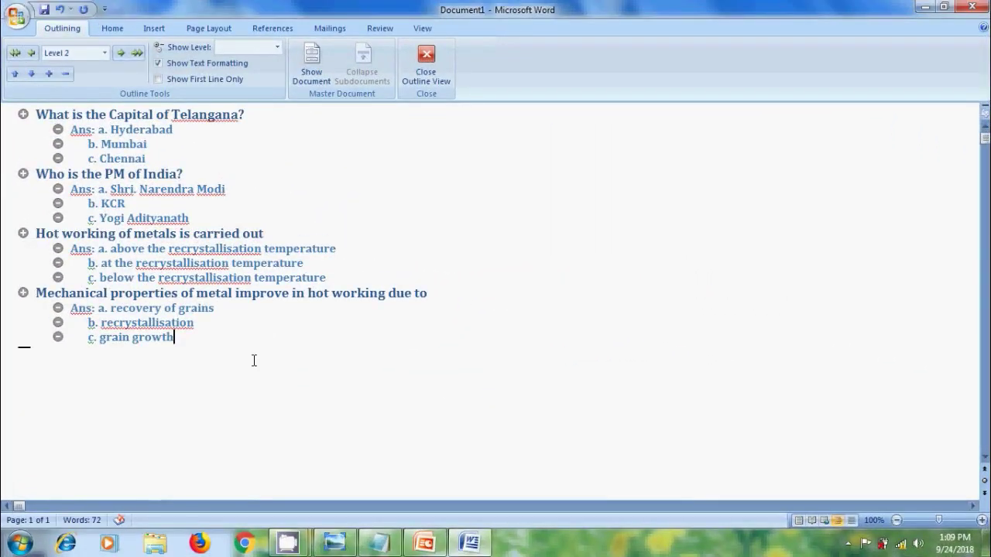
- Save the outlined document to the Desktop as a Word document named "outline"
click(44, 9)
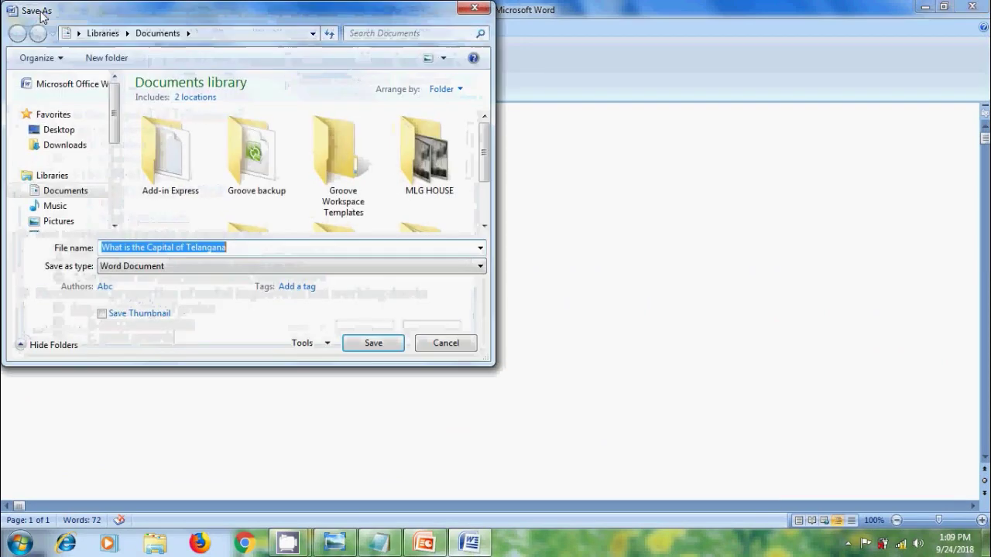
click(60, 129)
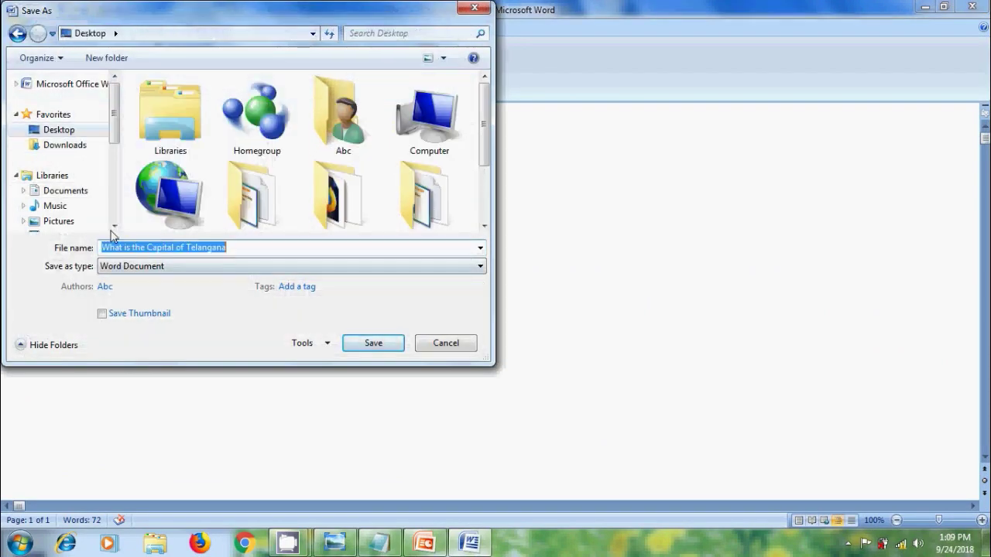
text(out)
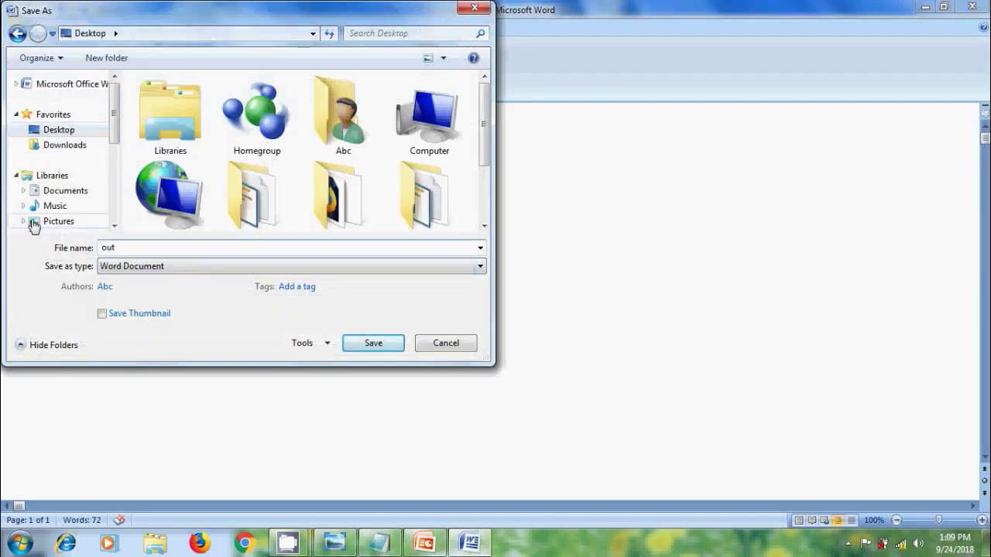
text(line)
click(373, 343)
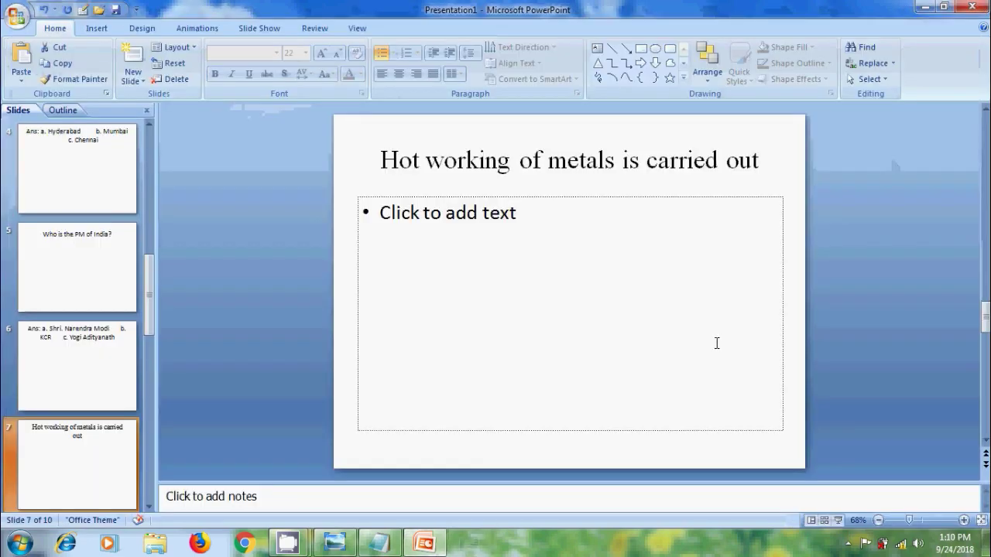
- In PowerPoint, delete every slide except the first empty title slide
ctrl+click(67, 194)
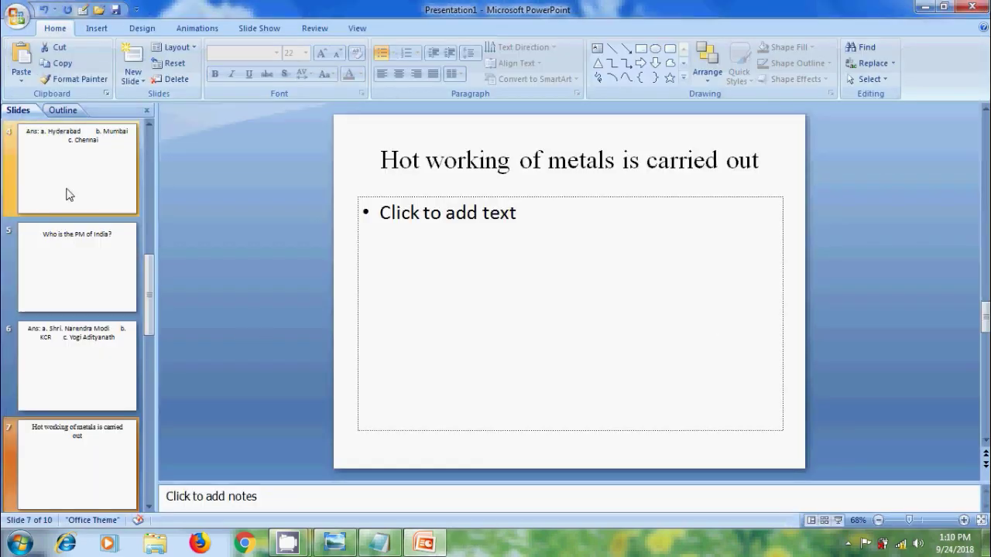
click(173, 79)
click(174, 79)
click(174, 79)
click(174, 79)
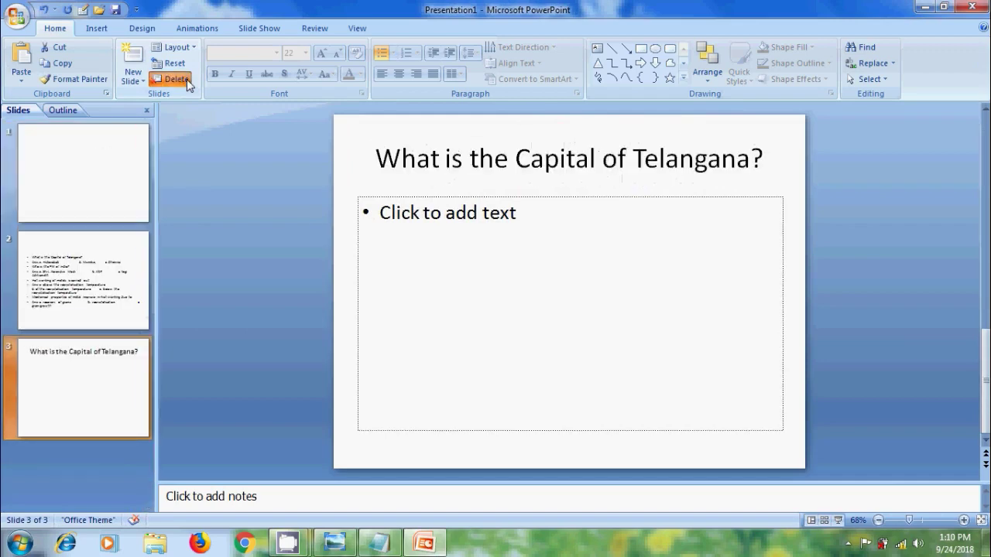
click(186, 81)
click(180, 81)
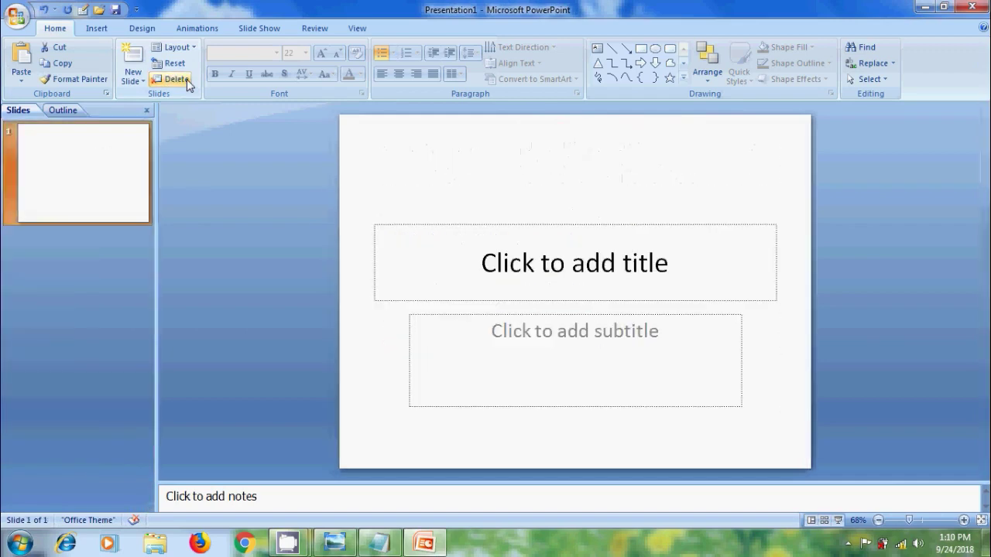
- Insert slides from the Word outline file "outline" on the Desktop after the empty title slide
click(143, 82)
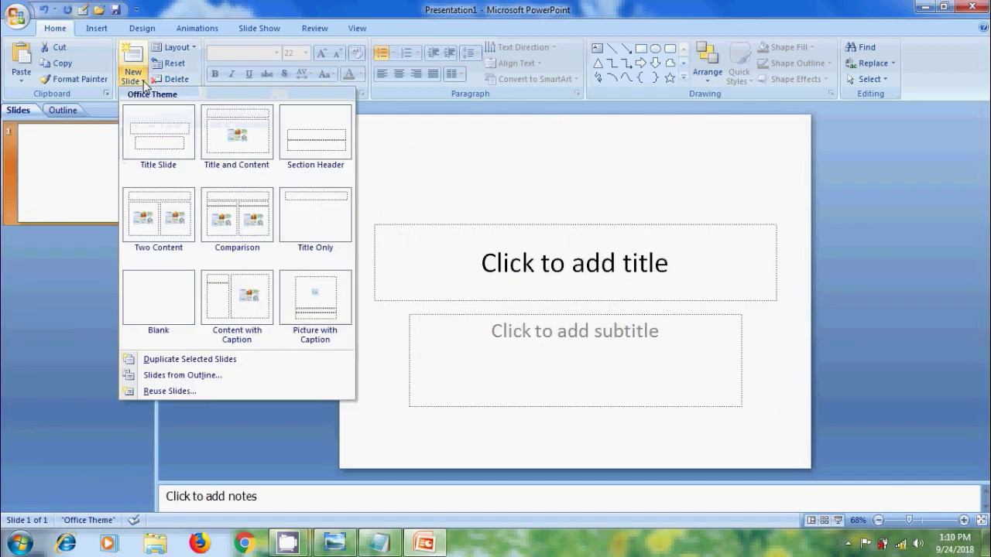
click(201, 376)
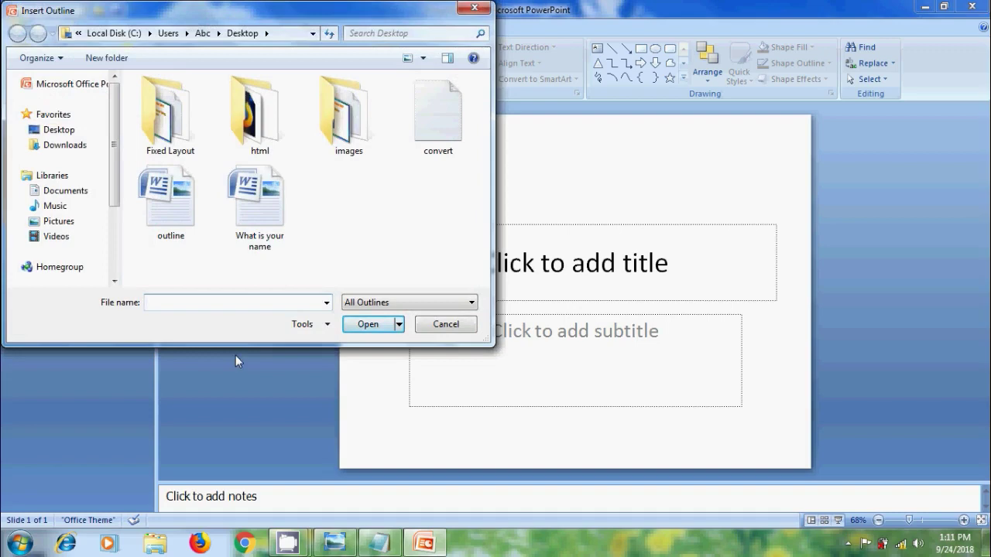
click(59, 130)
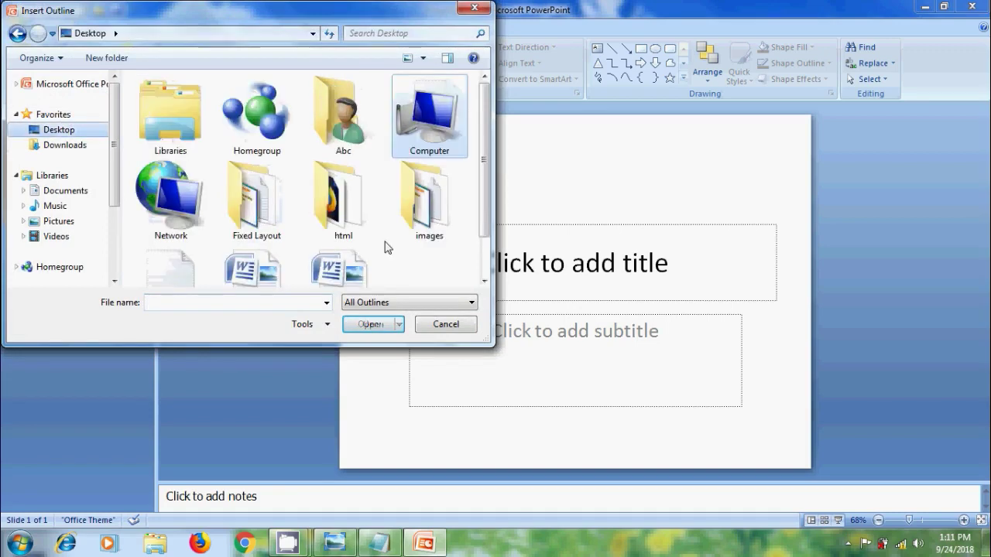
scroll(489, 257, down, 1)
click(273, 240)
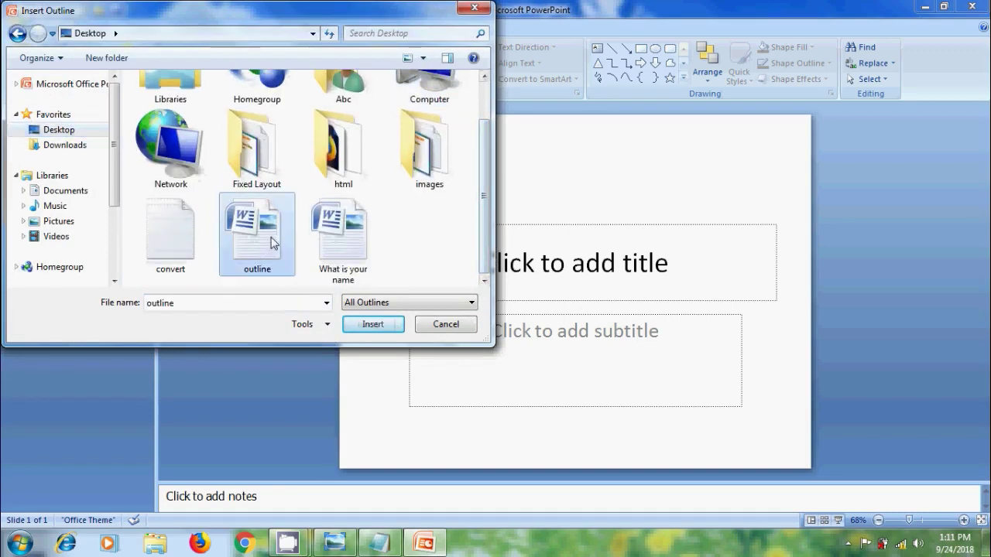
click(368, 324)
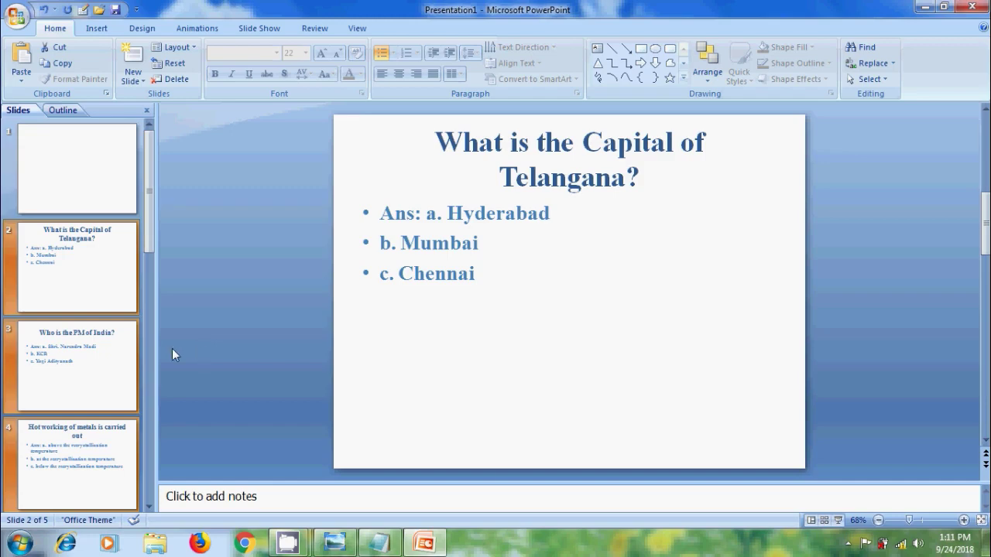
- Review the inserted question slides 3 to 5, and look at the source questions in the Notepad file "convert"
click(105, 341)
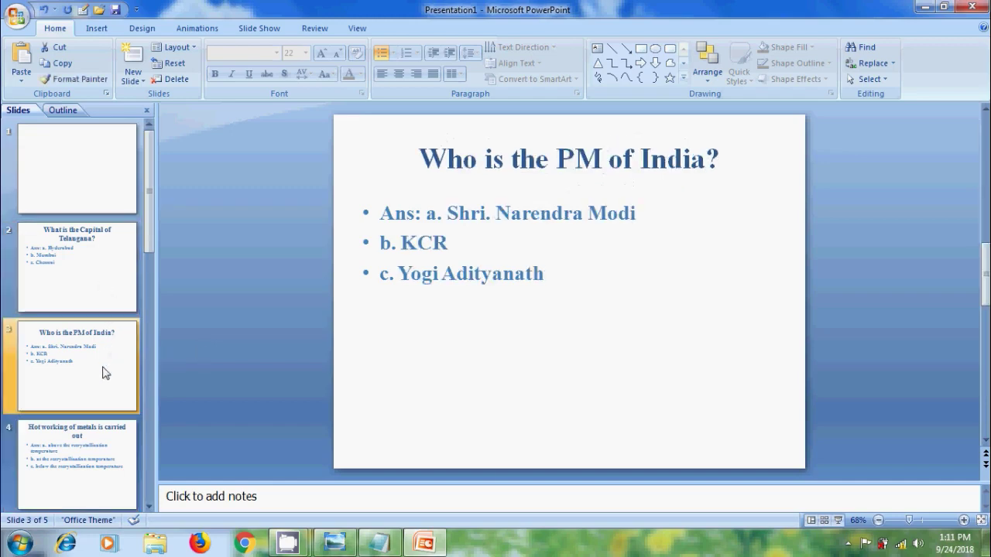
click(91, 450)
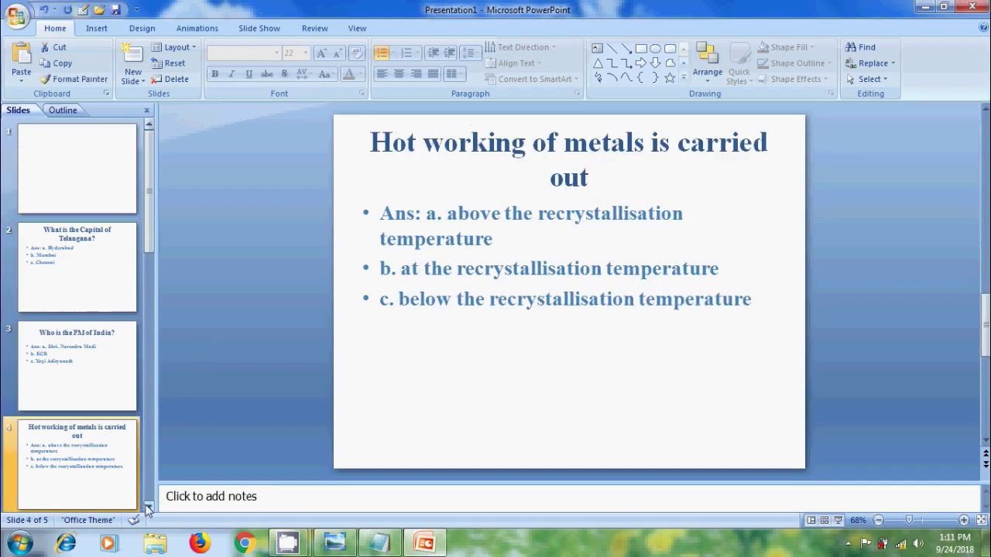
scroll(116, 489, down, 1)
click(99, 488)
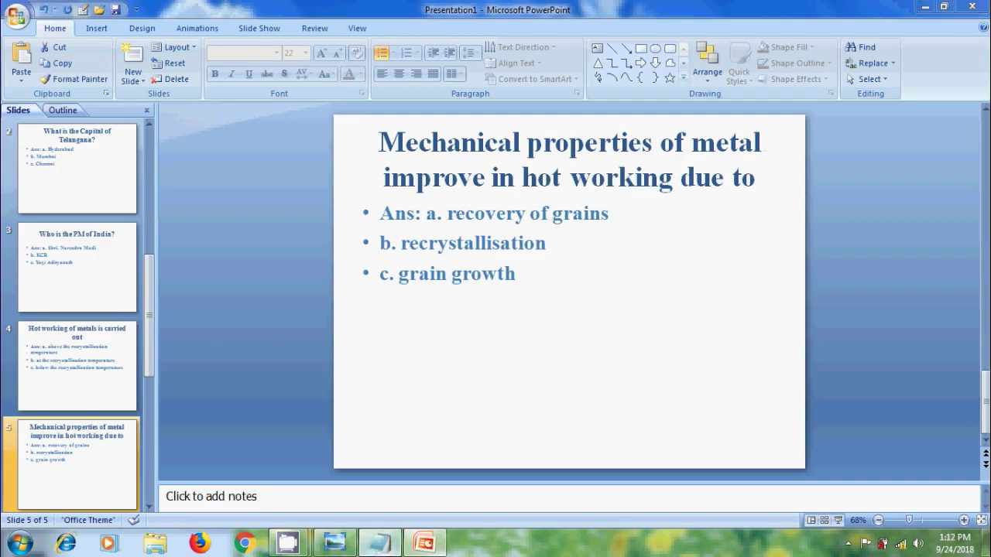
click(380, 544)
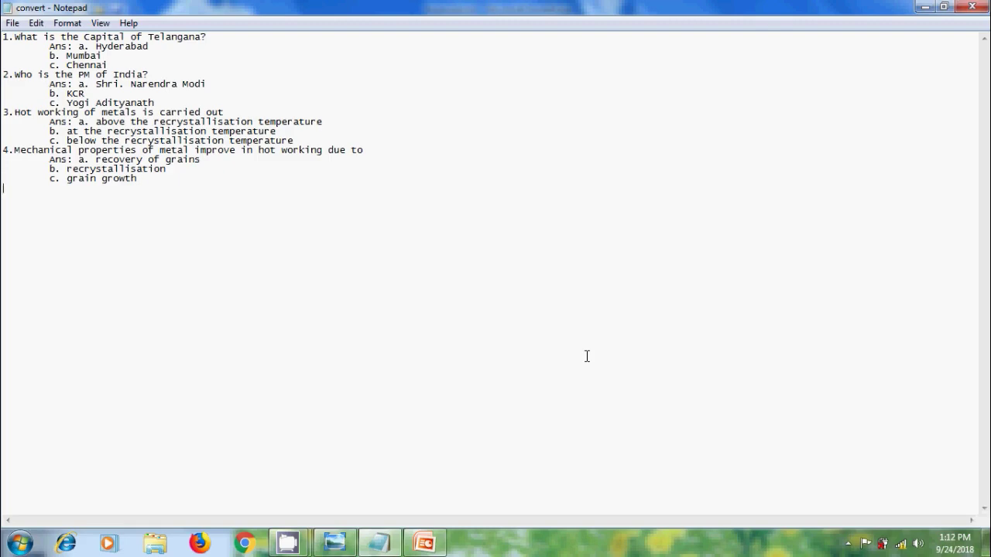
- Bring up the "converting" picture in Windows Photo Viewer and minimize all open windows to show the desktop
click(334, 543)
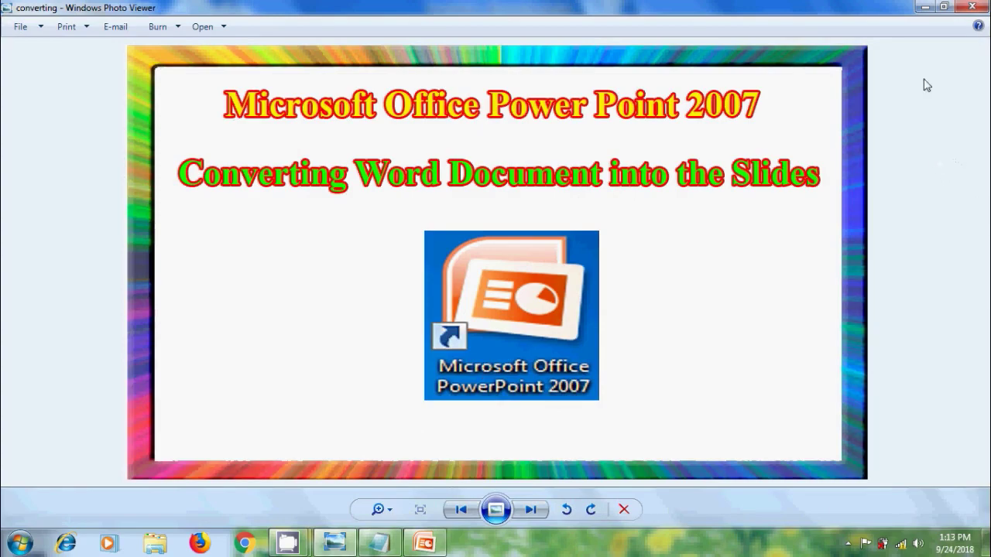
click(924, 7)
click(923, 7)
click(923, 7)
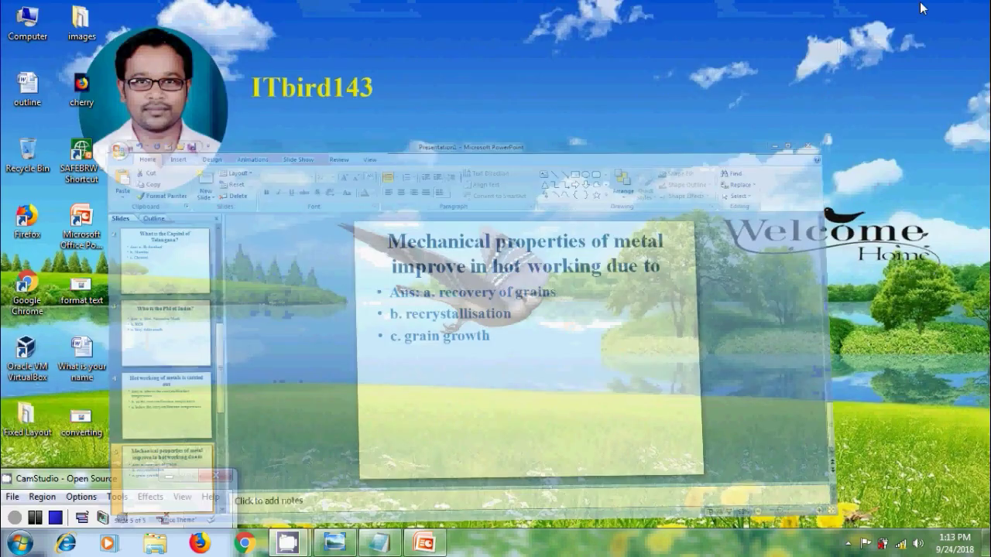